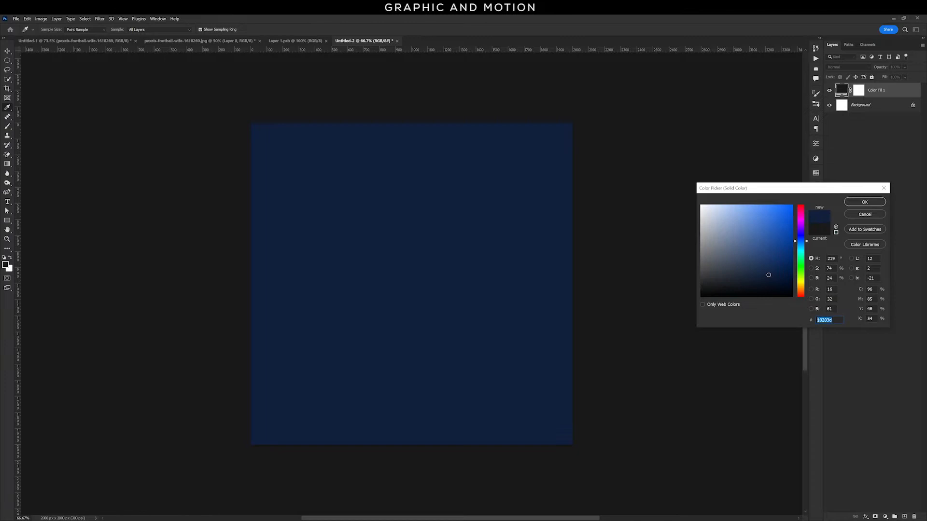
Set the solid fill layer's color to 10203d and add a white "#" text near the canvas center.
click(864, 203)
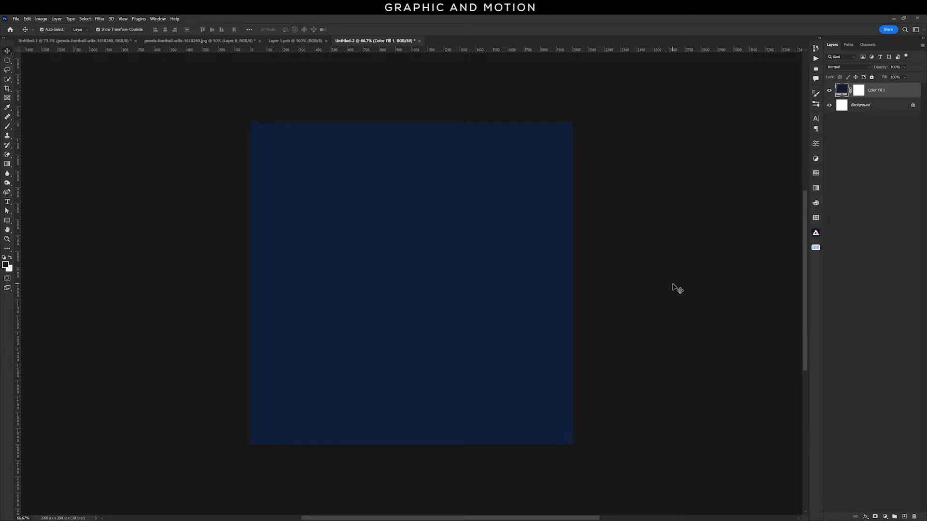
click(11, 204)
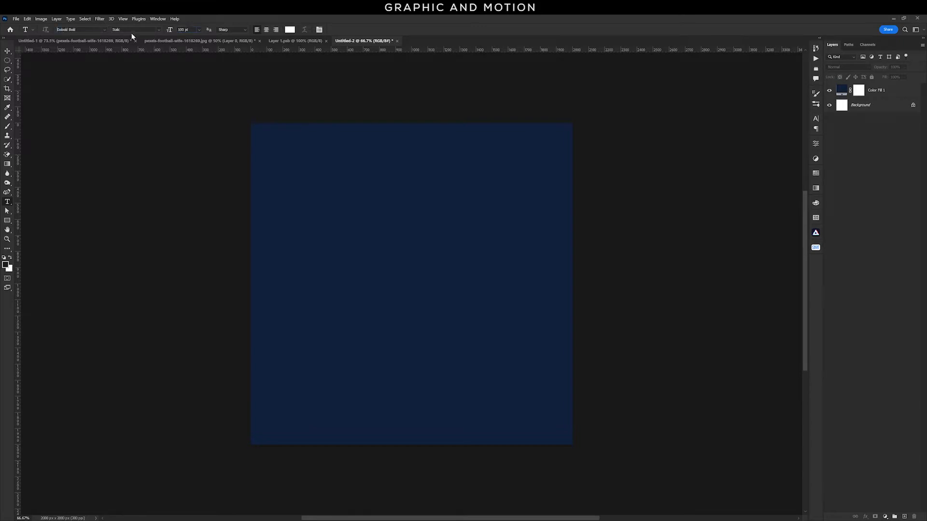
click(418, 302)
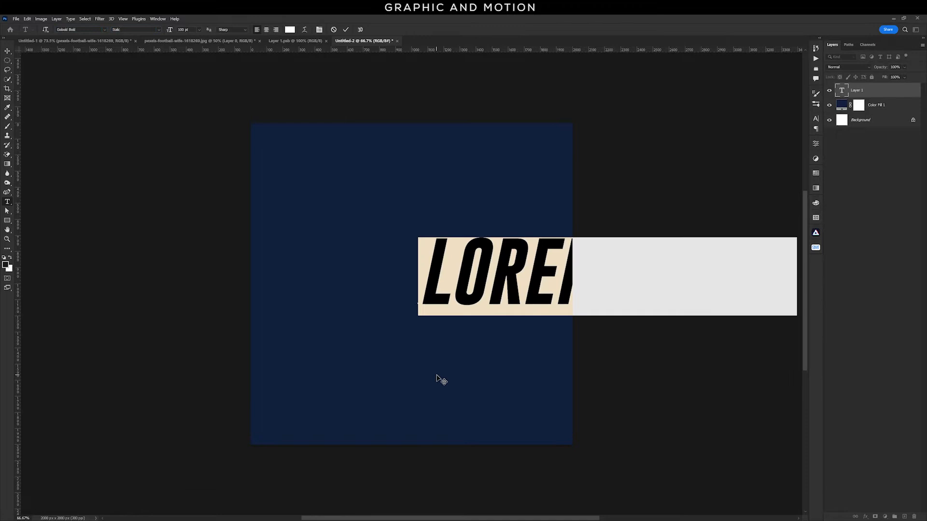
text(#)
key(ctrl+Return)
drag(449, 268, 420, 268)
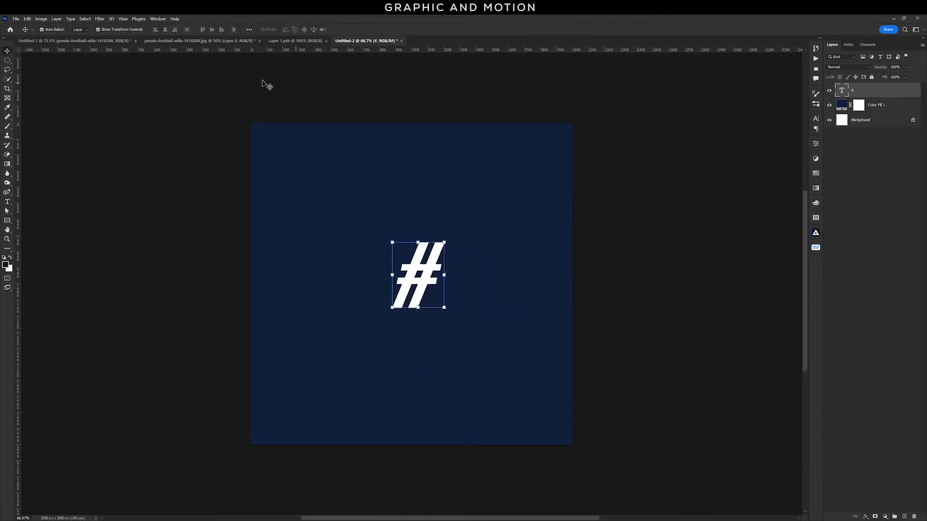
Enlarge the "#" text to 900 pt so it covers the canvas and convert its layer to a smart object.
click(816, 118)
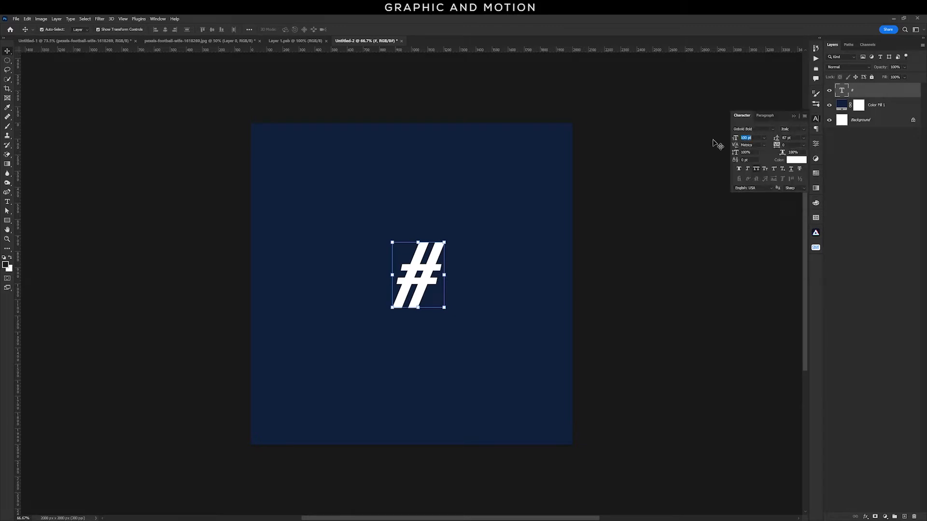
key(Return)
drag(457, 261, 433, 305)
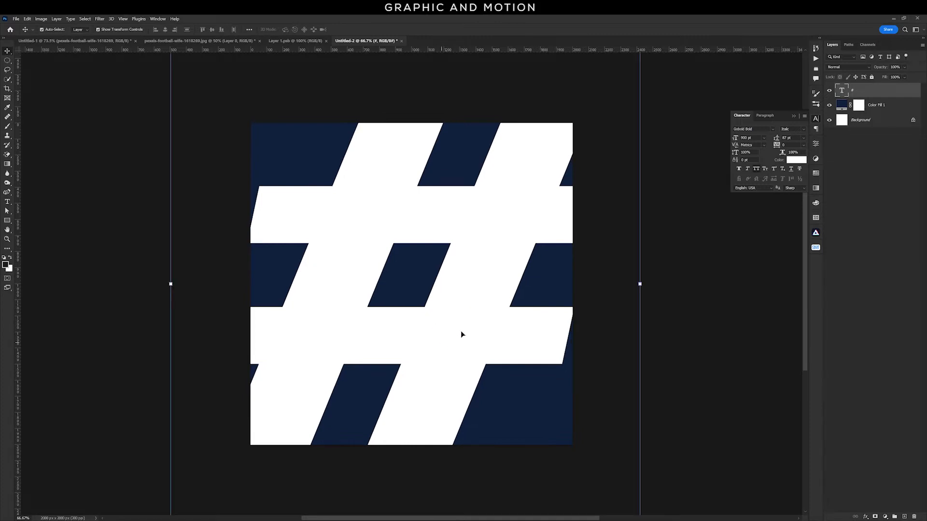
right_click(902, 90)
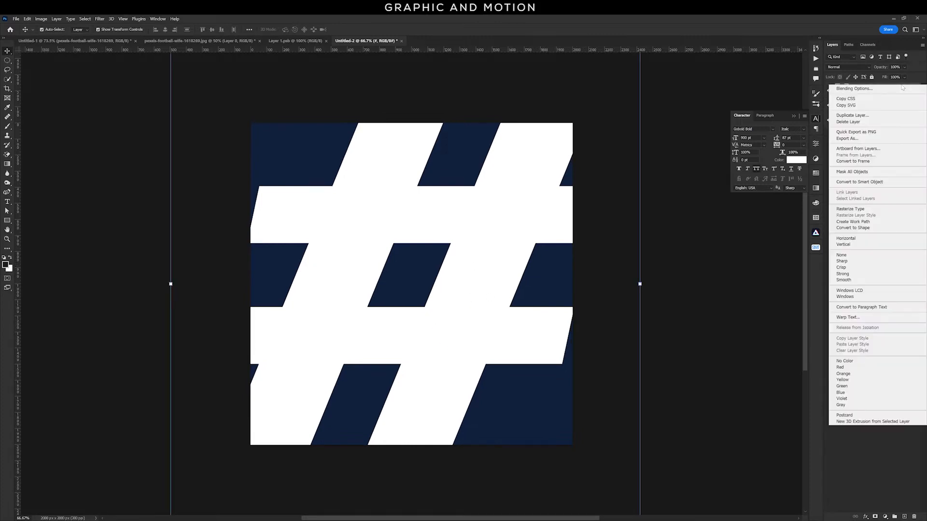
click(890, 182)
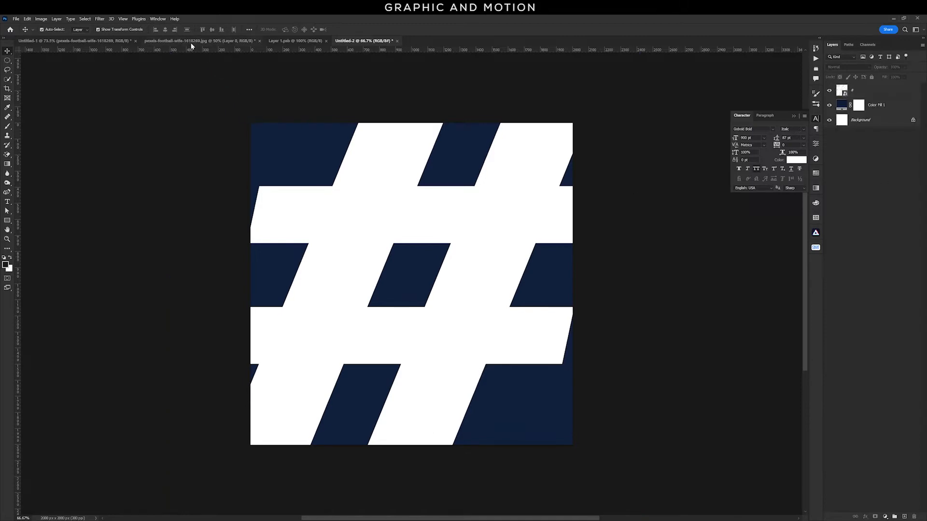
Bring the football photo from its open document into the poster and clip it to the "#" layer.
click(192, 43)
drag(544, 235, 519, 240)
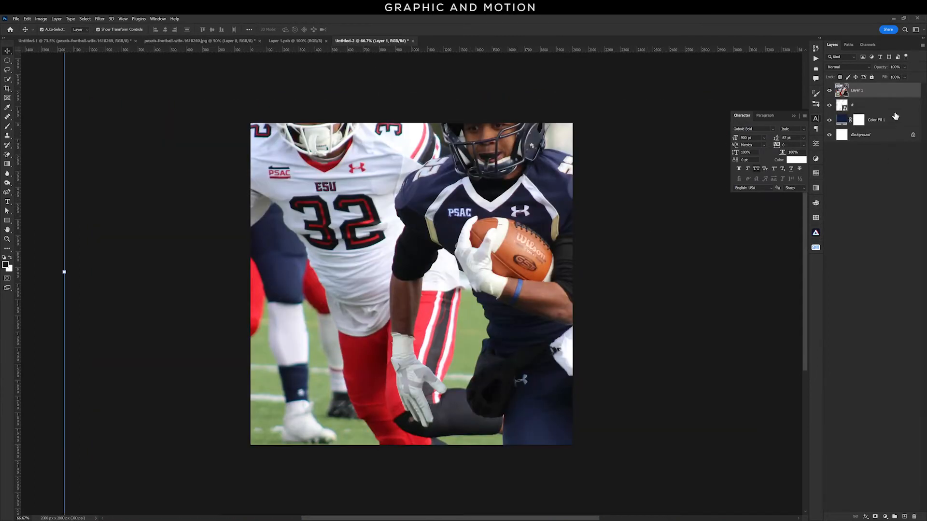
right_click(898, 92)
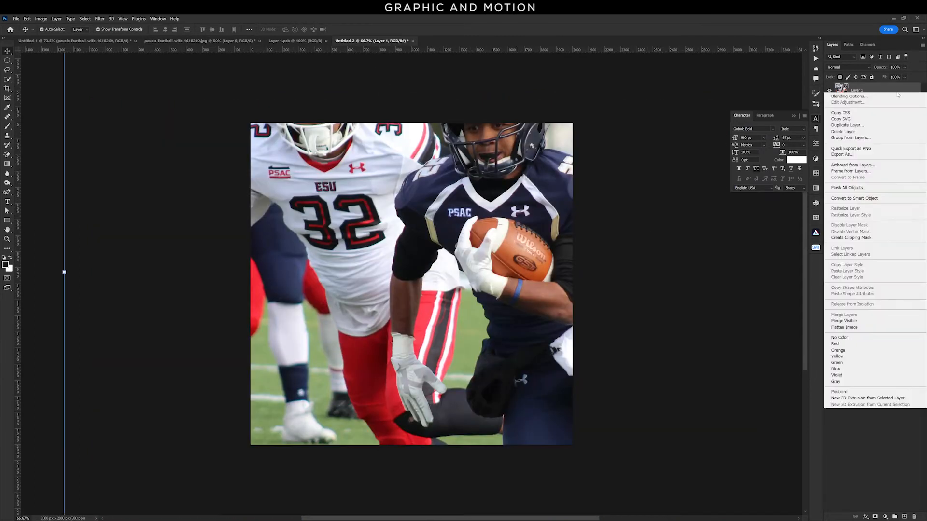
click(885, 242)
Scale the clipped football photo down and reposition it so both players show inside the "#" shape.
key(ctrl+t)
drag(65, 272, 216, 271)
drag(487, 222, 480, 251)
key(Return)
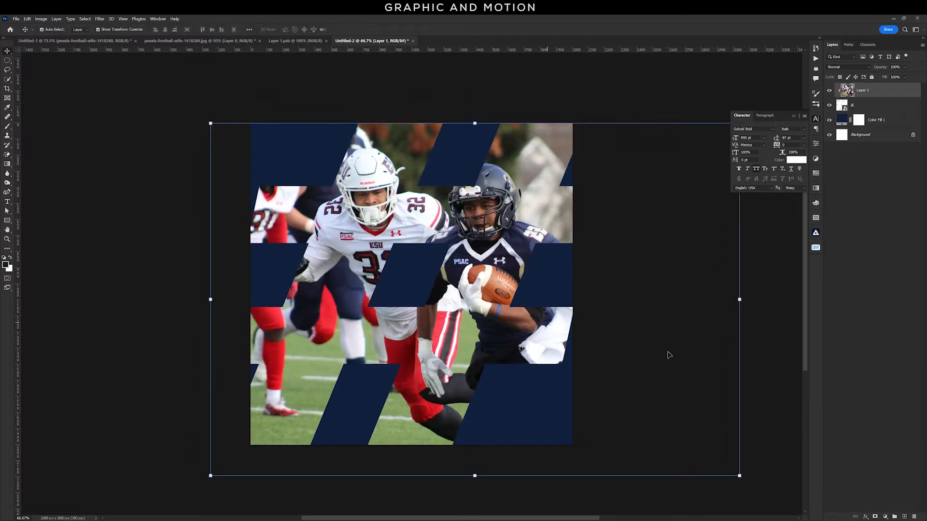
click(700, 348)
Add the white text "PRO" at 50 pt and place it over the central navy gap of the "#".
click(7, 201)
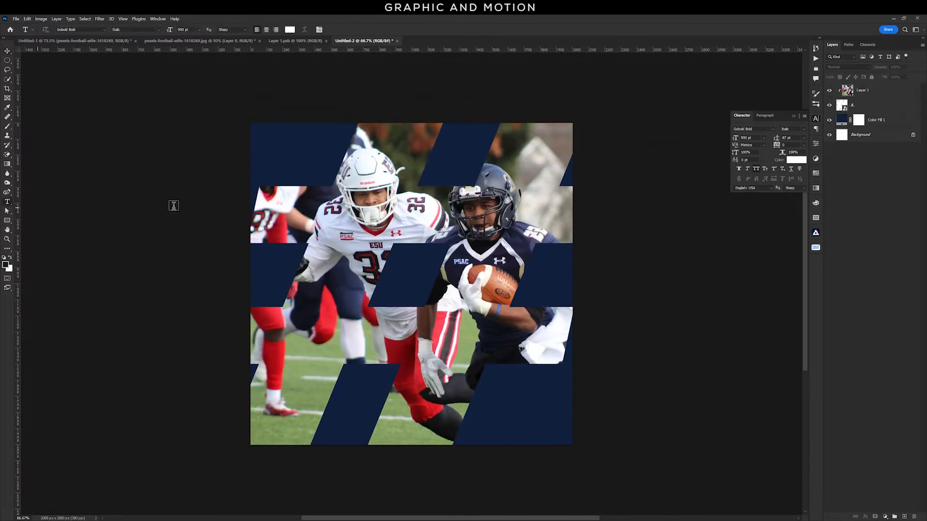
click(72, 29)
click(187, 29)
click(410, 277)
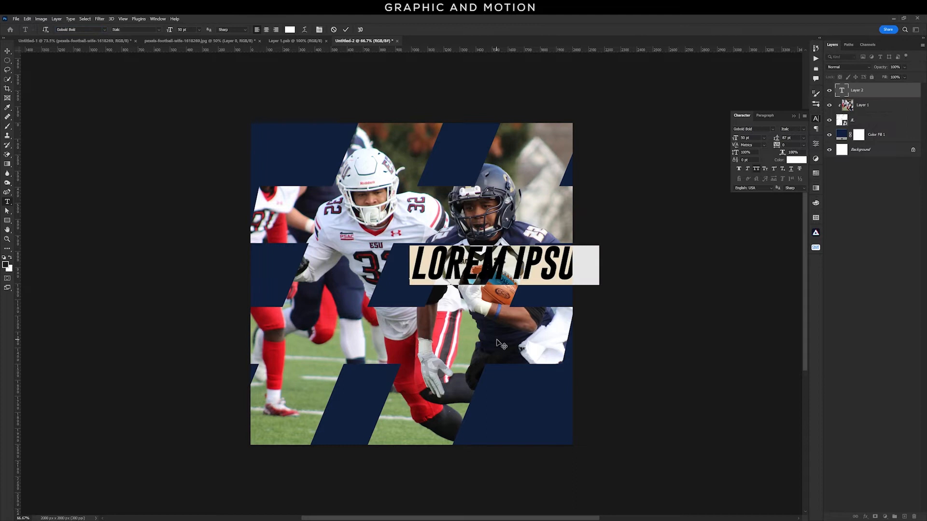
text(PRO)
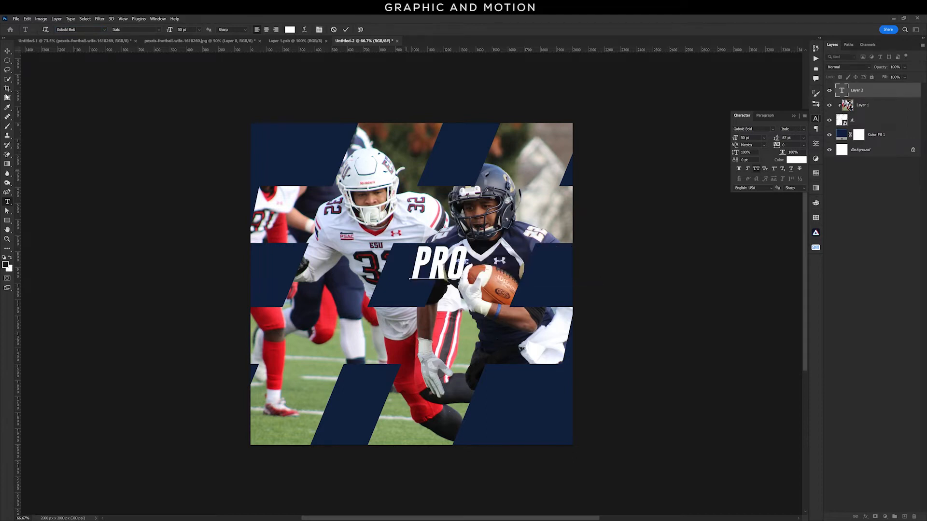
click(7, 50)
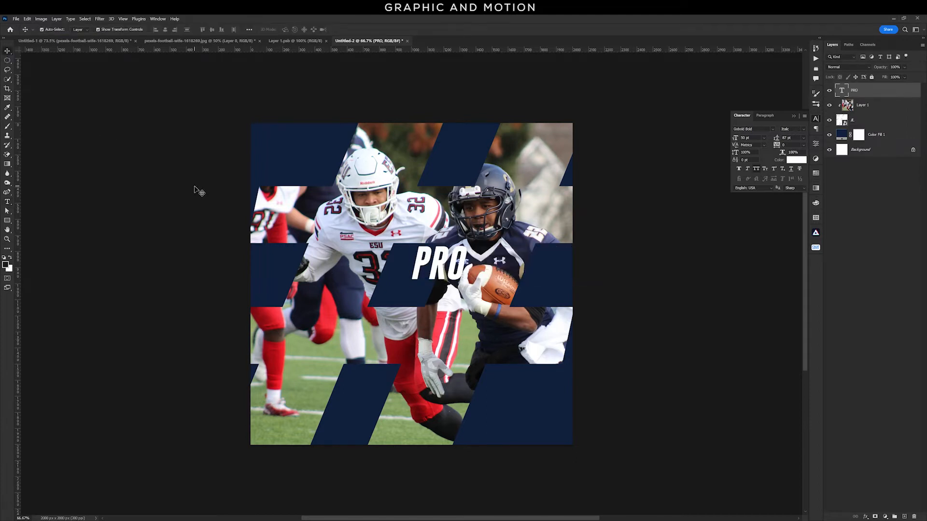
drag(443, 266, 413, 271)
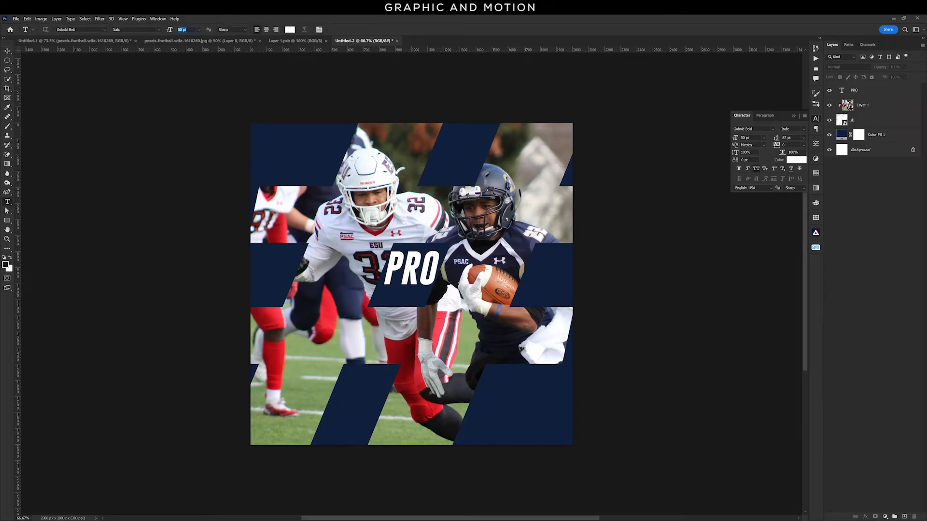
Add the text "RUGBY" at 110 pt and place it directly beneath "PRO".
click(380, 322)
text(RU)
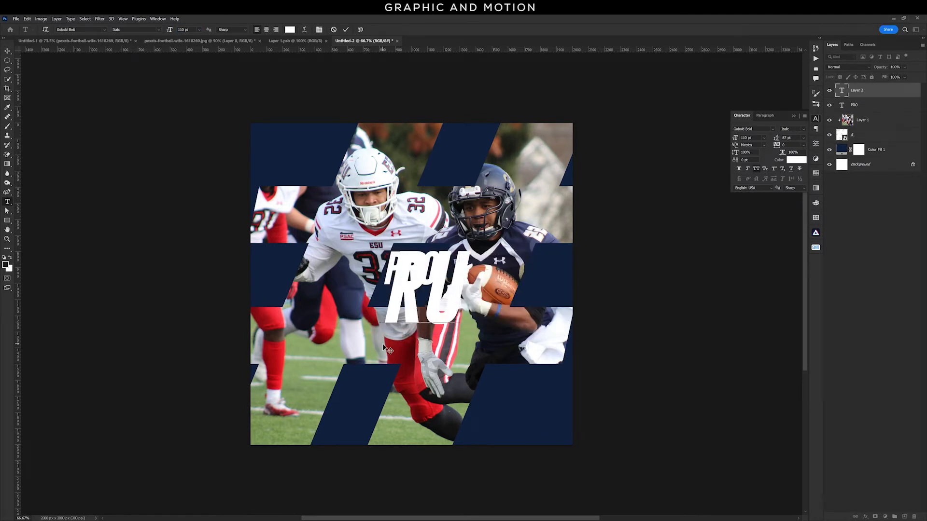
text(GBY)
click(7, 51)
drag(502, 333, 478, 369)
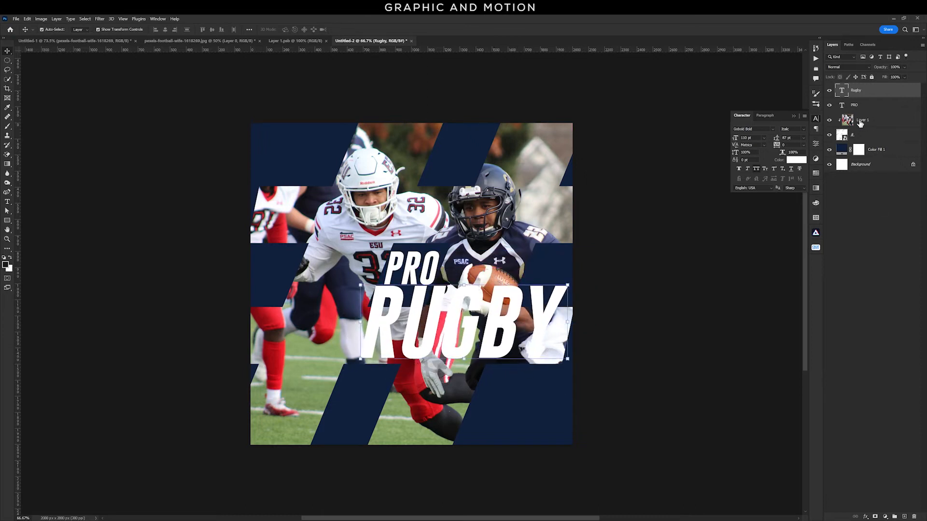
Set the "RUGBY" text's tracking to -50, nudge it sideways, and change its color to yellow ffe400.
text(-50)
key(Return)
drag(506, 322, 512, 322)
click(805, 160)
click(792, 205)
drag(801, 295, 799, 286)
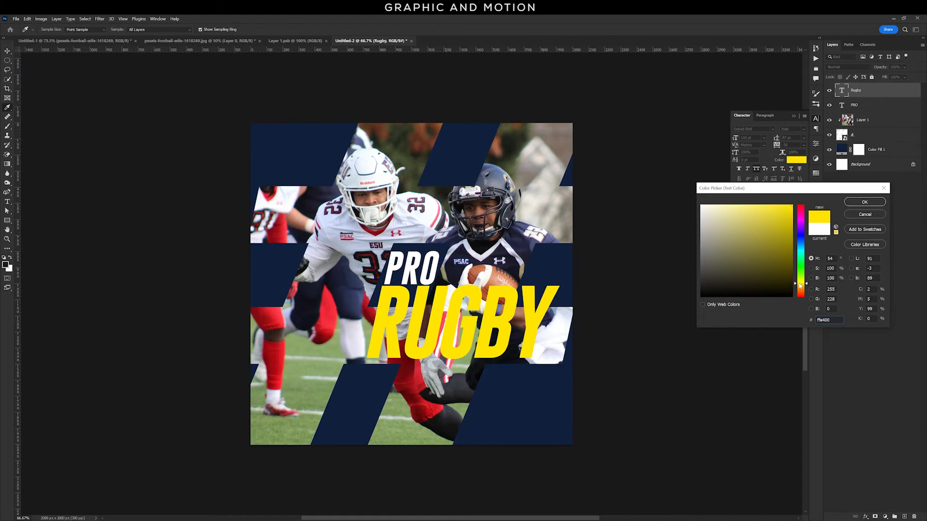
click(864, 202)
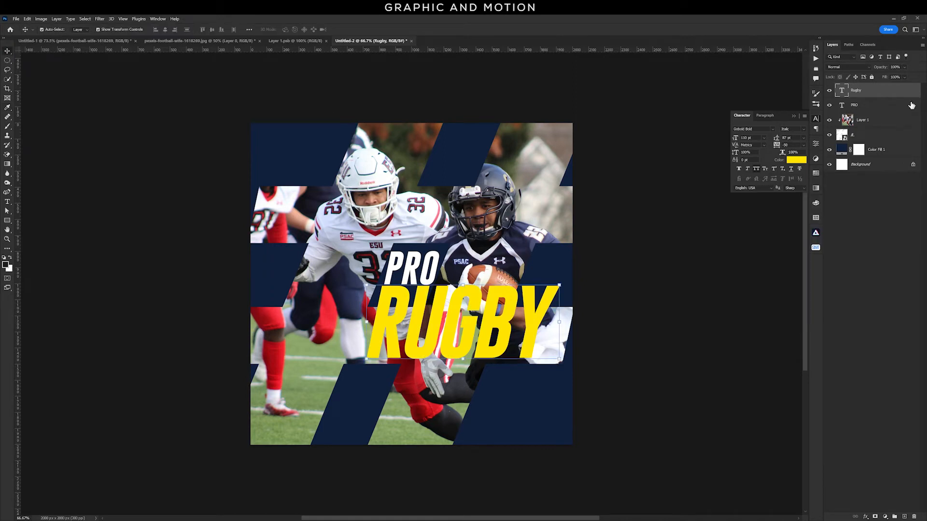
Add a dark navy drop shadow to the "RUGBY" layer with 100% opacity and 62 px size.
double_click(911, 97)
click(564, 192)
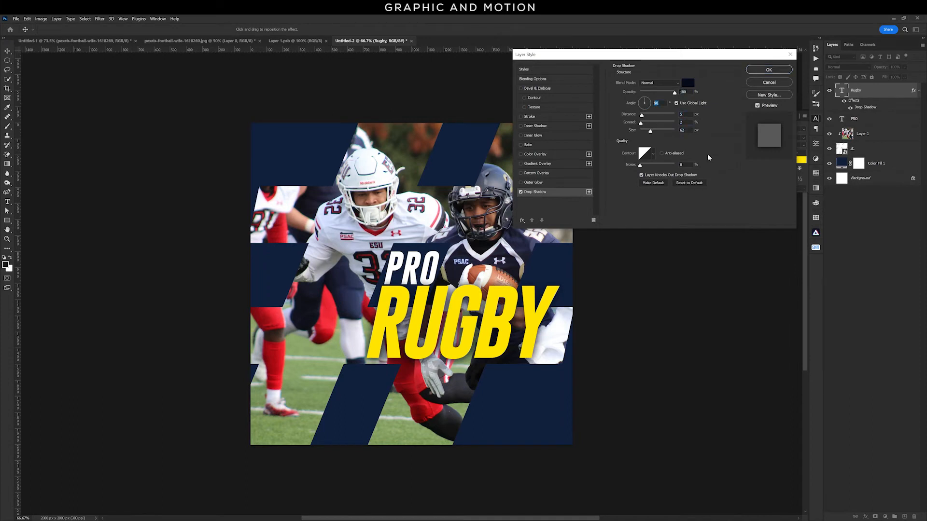
click(778, 70)
click(668, 366)
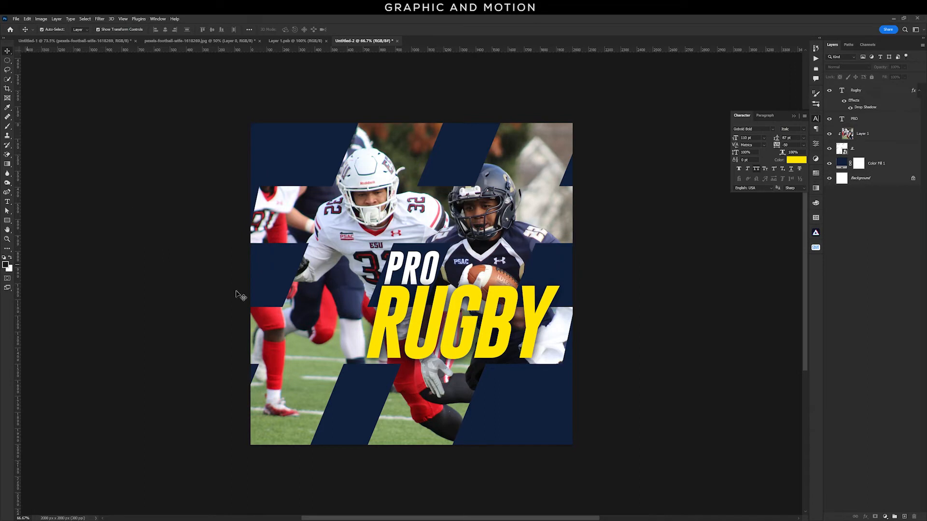
Duplicate "PRO" below "RUGBY", change the copy to "CHAMPION LEAGUE" at 25 pt, and position it just under the title.
drag(422, 273, 392, 387)
double_click(391, 384)
text(CHAMPION LEAG)
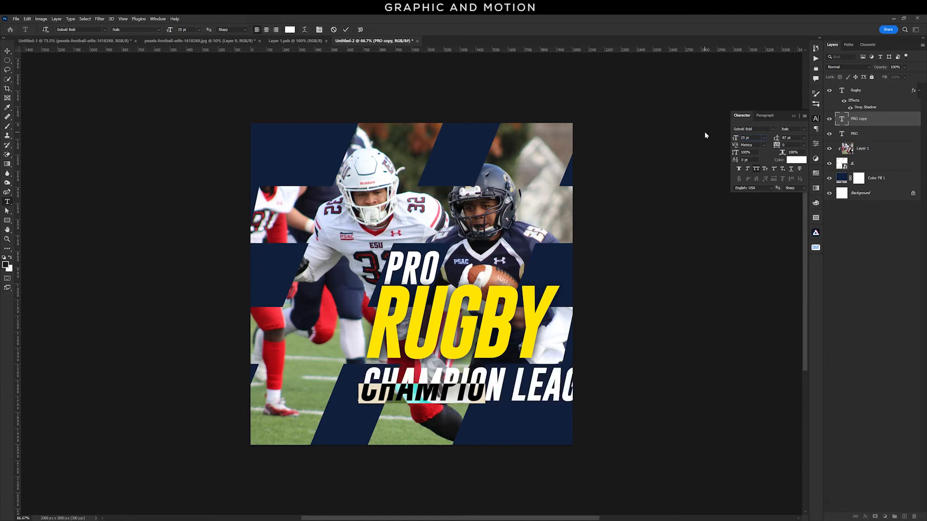
text(UE)
click(8, 50)
drag(422, 398, 426, 380)
click(462, 452)
Draw a rectangle about 850 × 150 px around "CHAMPION LEAGUE" and set its stroke to white.
key(u)
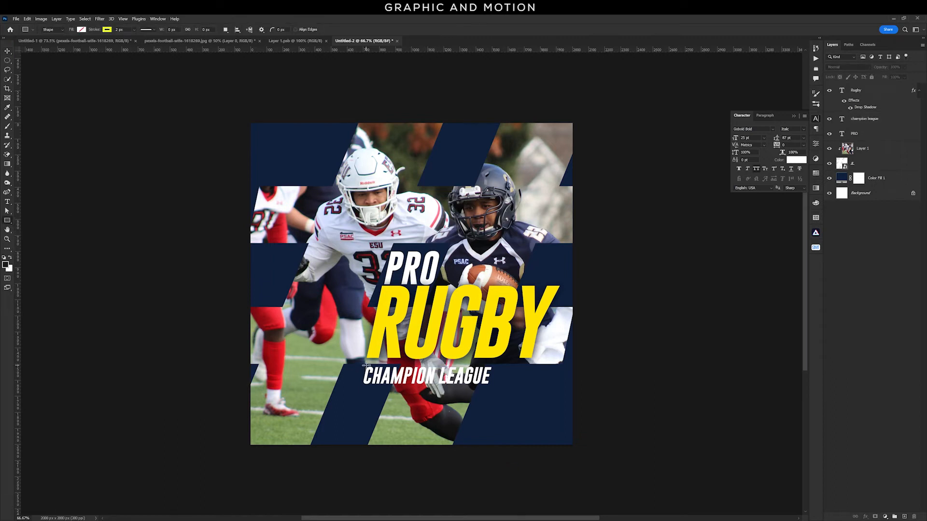
drag(366, 361, 502, 387)
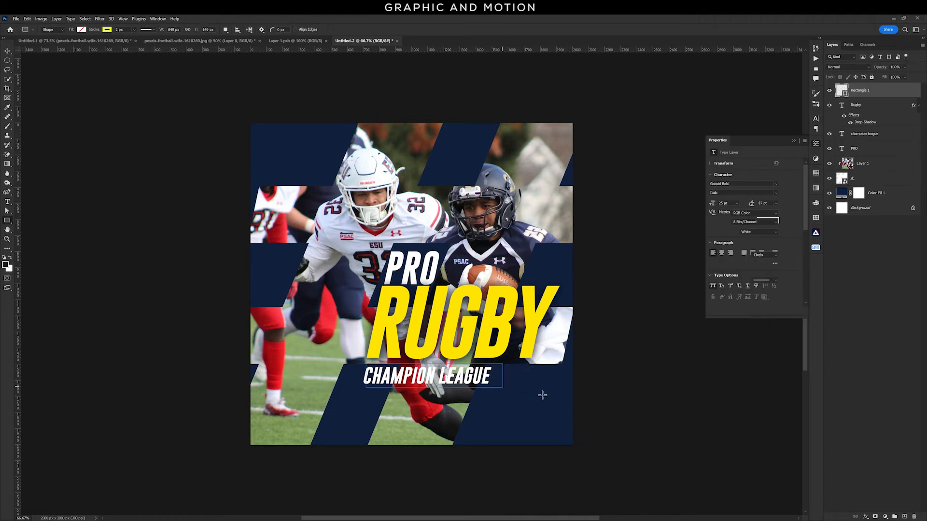
click(733, 228)
click(734, 265)
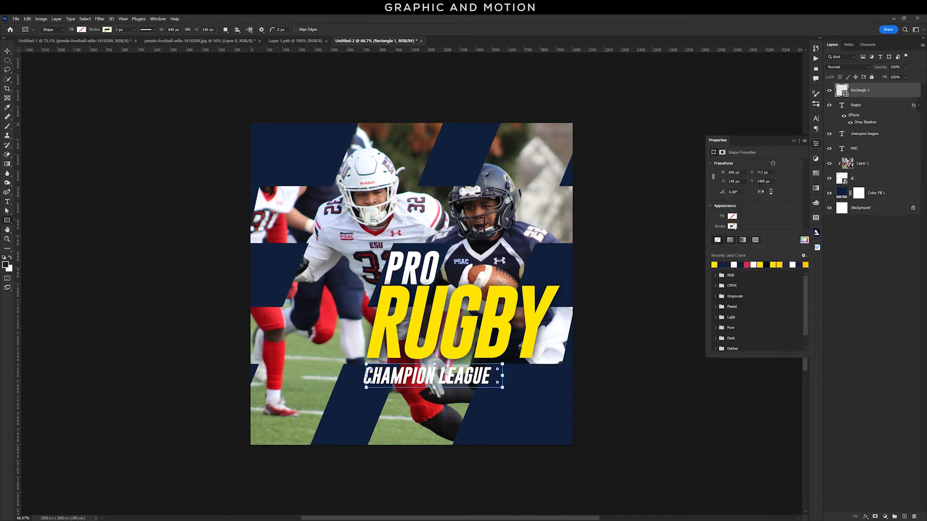
Fill the rectangle with the navy sampled from the poster background.
click(732, 217)
double_click(846, 95)
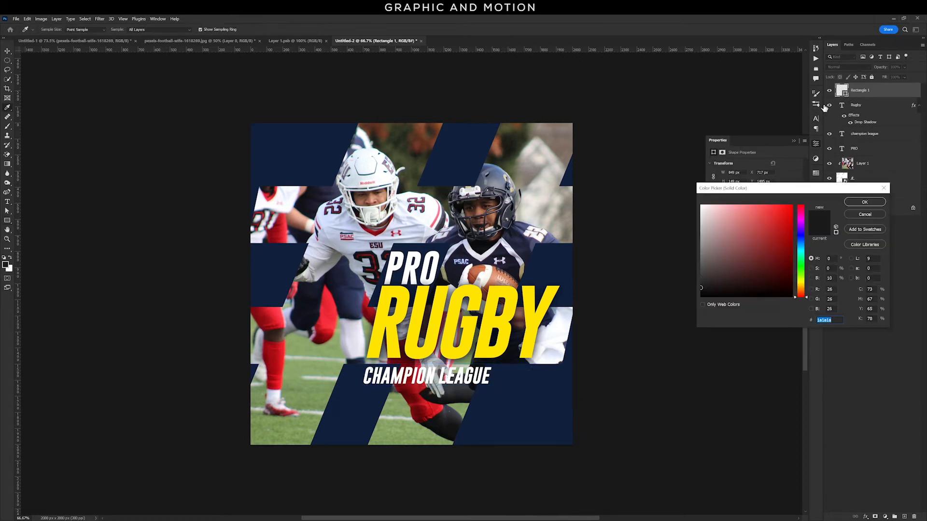
click(529, 411)
click(855, 203)
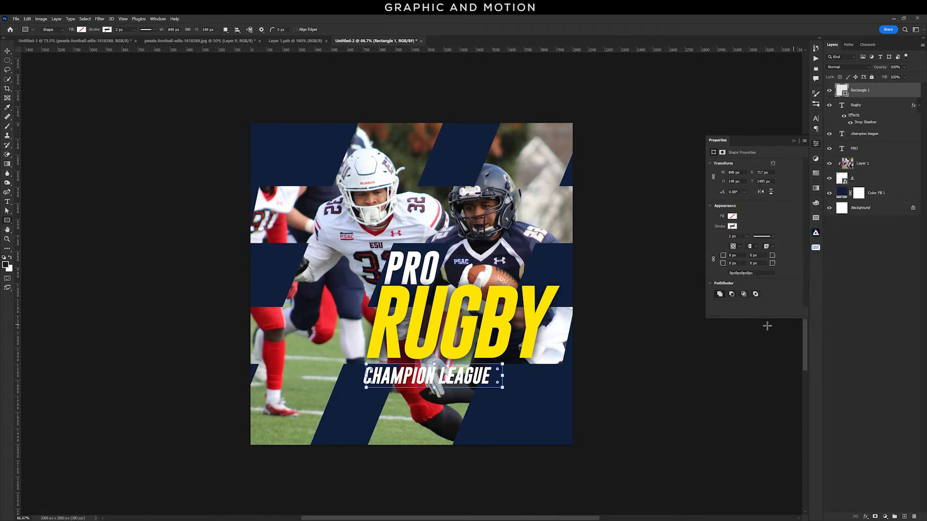
click(733, 218)
click(716, 254)
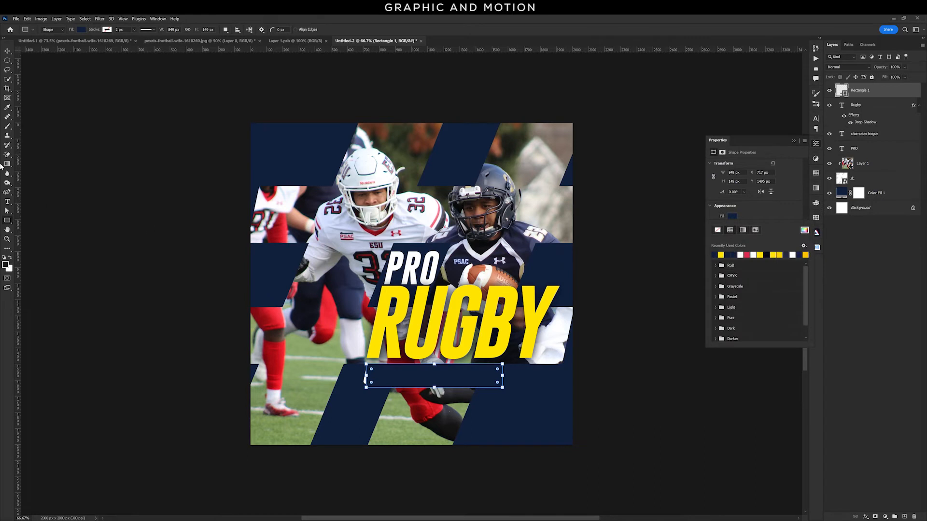
Move the rectangle layer beneath the "CHAMPION LEAGUE" layer and nudge the text to sit within the navy bar.
click(7, 52)
click(211, 155)
drag(858, 91, 863, 141)
click(419, 376)
drag(416, 375, 421, 377)
click(672, 428)
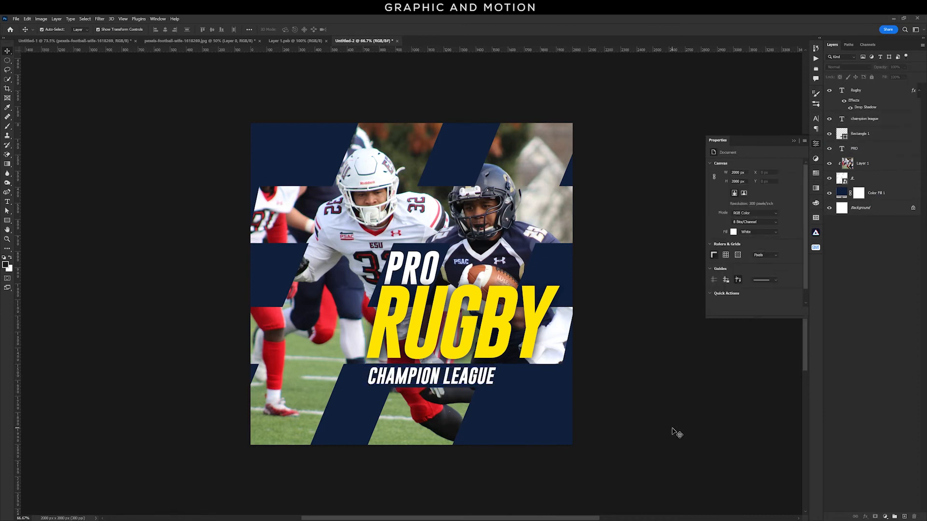
Add the text "BOOK NOW" in the navy area at the poster's lower-right corner.
click(7, 201)
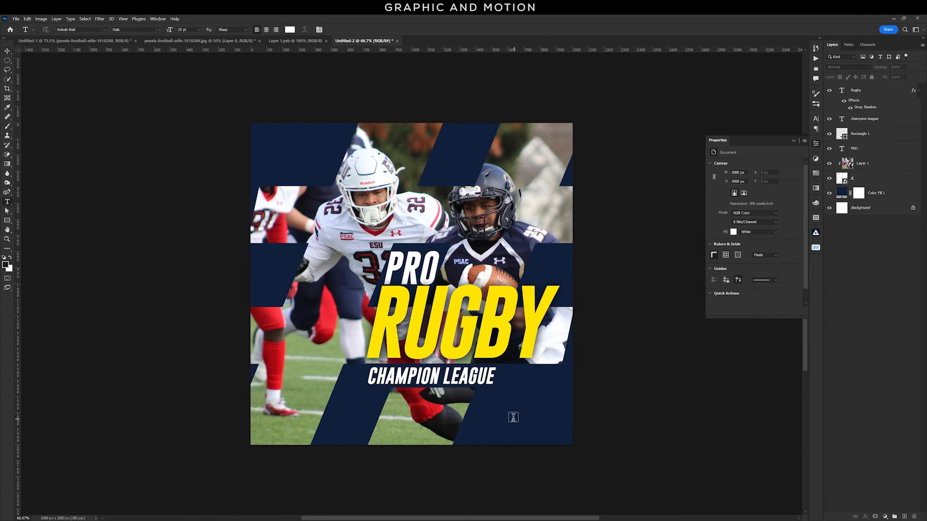
click(513, 414)
text(BOOK NO)
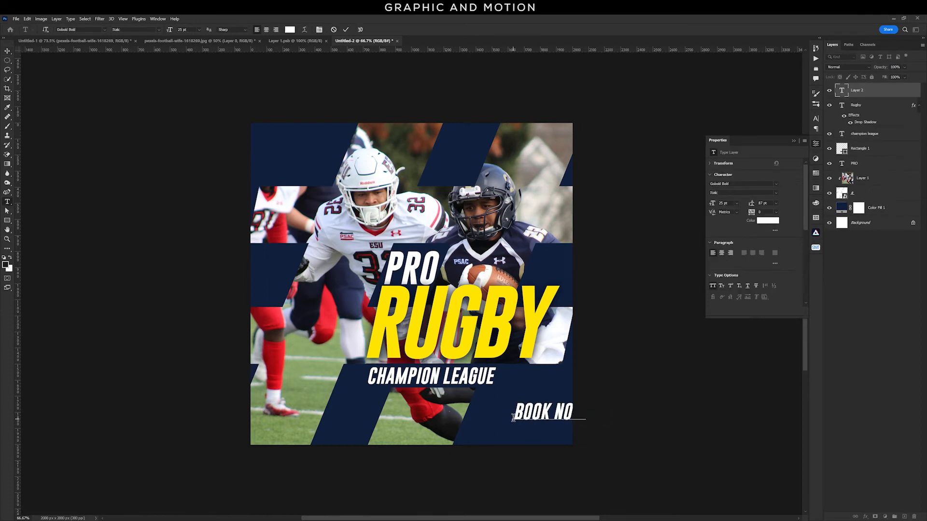
Recolor the "BOOK NOW" text with the yellow sampled from "RUGBY" and set its size to 14 pt.
key(ctrl+a)
click(765, 221)
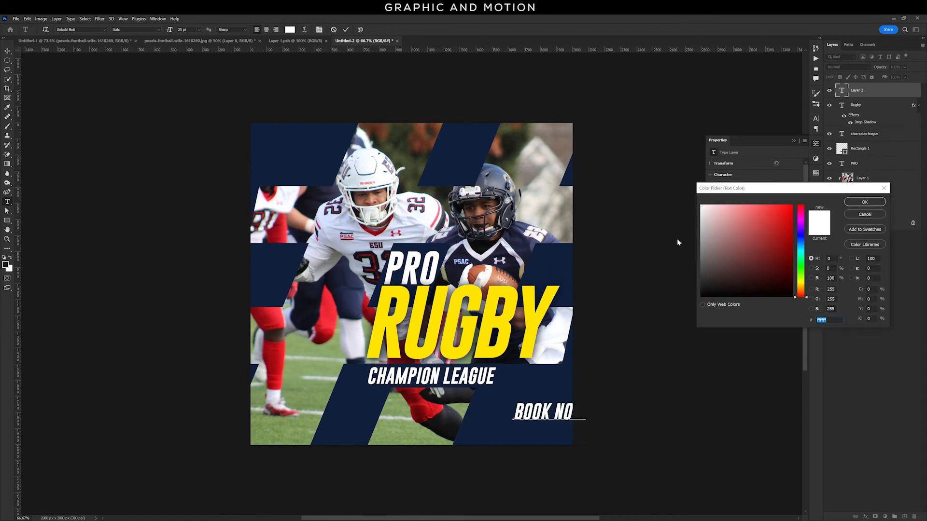
click(493, 314)
click(879, 202)
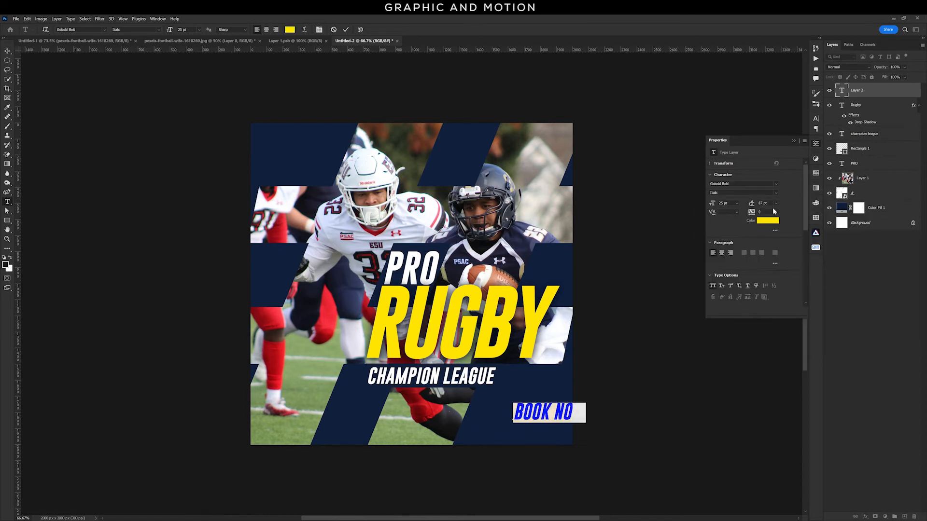
text(14)
key(Return)
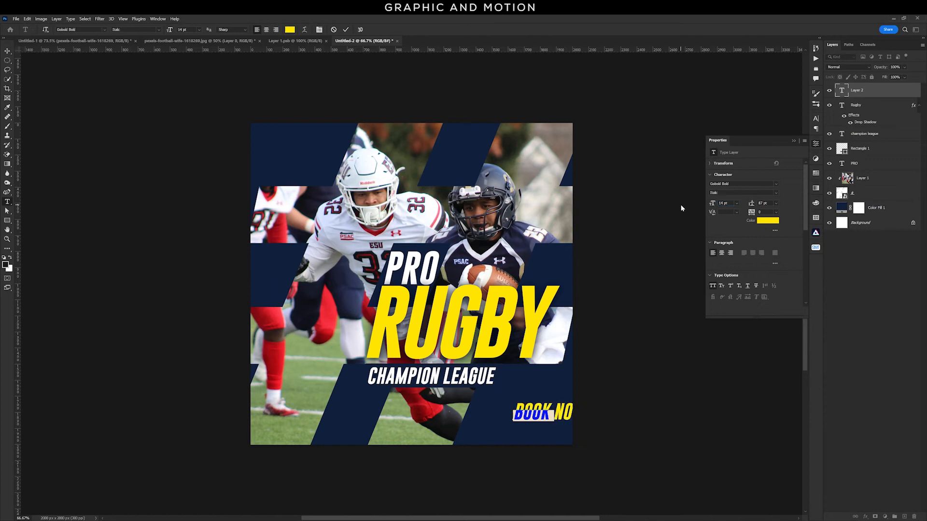
Reposition the ticket text and arrange it as "BOOK NOW" above "YOUR TICKET" with automatic leading.
click(6, 52)
drag(546, 415, 543, 414)
double_click(544, 415)
click(551, 416)
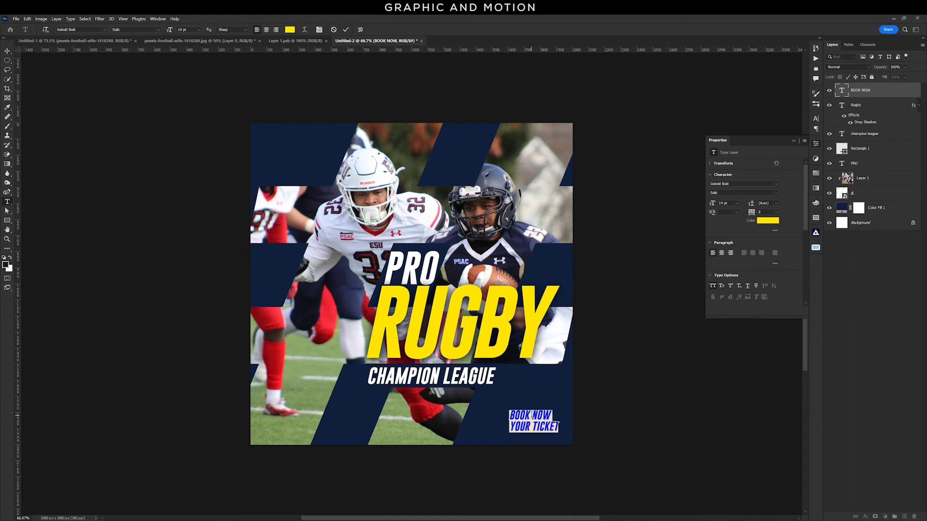
Recolor only the "YOUR TICKET" line white and make it smaller than "BOOK NOW".
click(513, 426)
double_click(514, 426)
drag(512, 426, 559, 426)
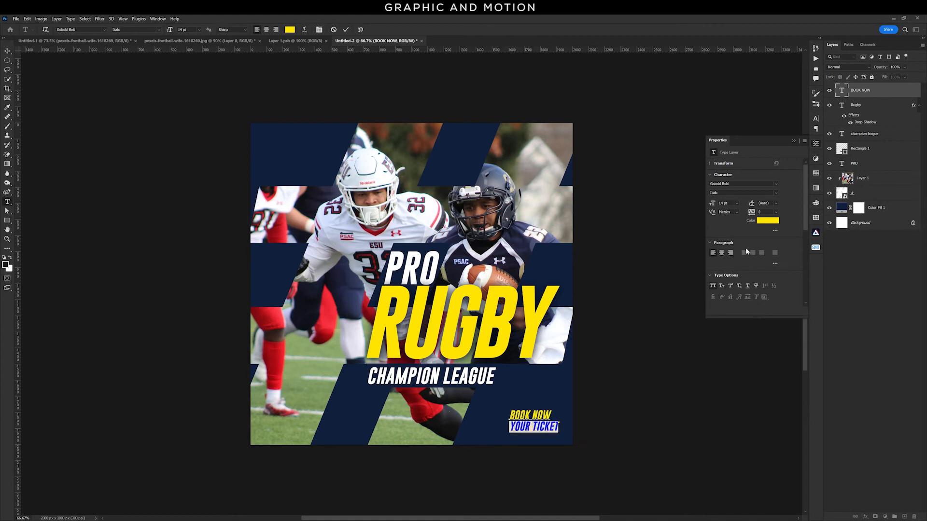
click(771, 225)
drag(739, 217, 690, 201)
click(864, 201)
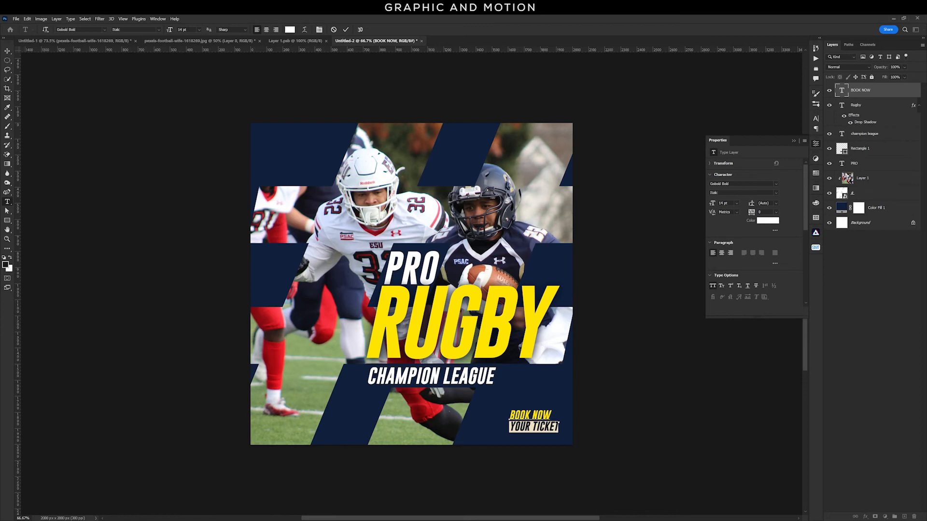
key(Return)
Center-align both lines of the ticket text and reposition the block in the poster's lower-right navy area.
key(ctrl+a)
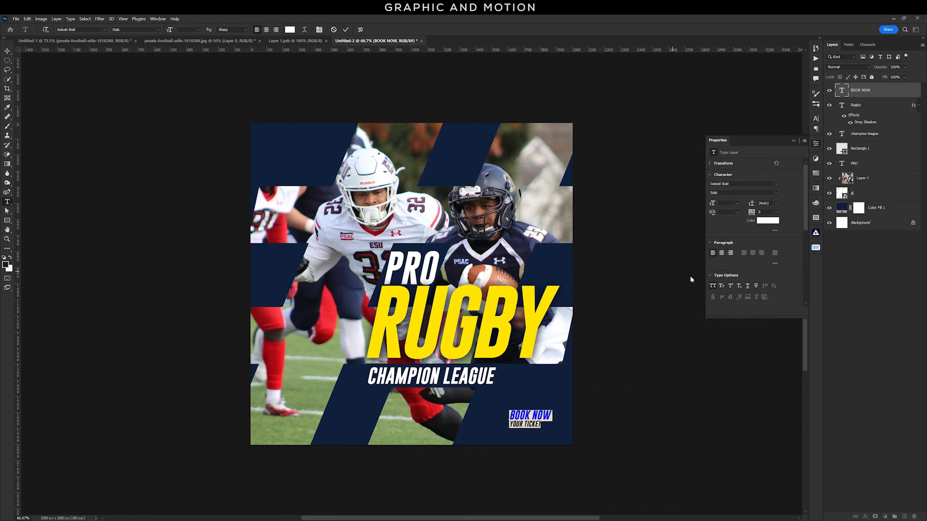
click(721, 253)
click(7, 51)
drag(512, 416, 472, 423)
key(t)
key(BackSpace)
click(533, 436)
key(ctrl+a)
key(ctrl+a)
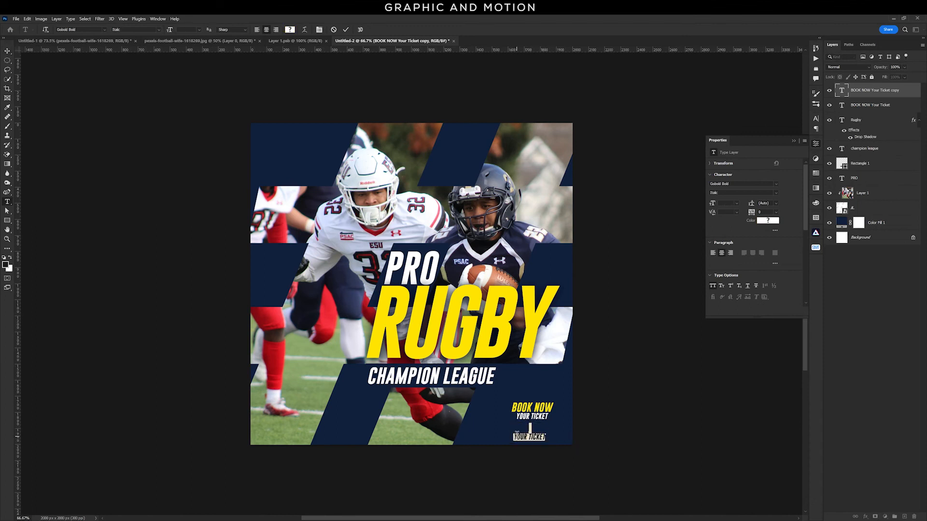
text(wwwl)
key(BackSpace)
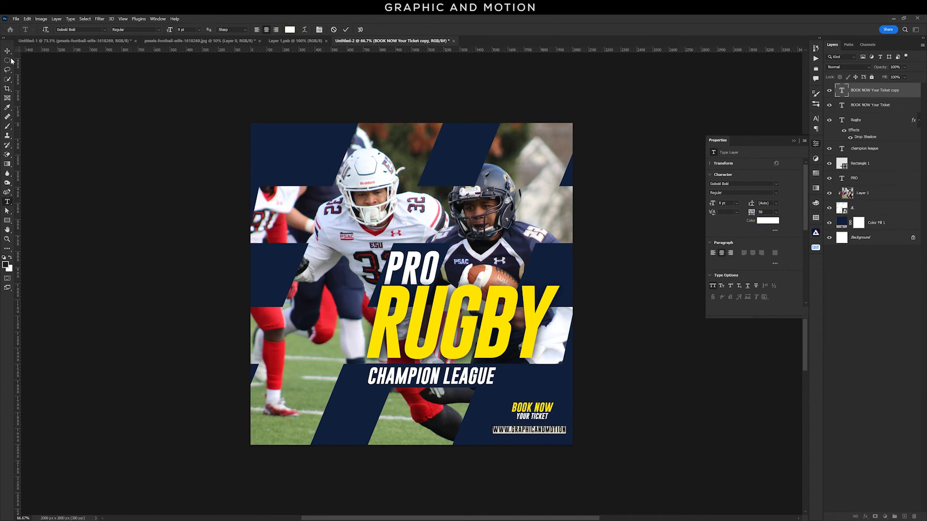
Commit the web address text and place it beneath the "YOUR TICKET" line near the poster's bottom edge.
click(8, 53)
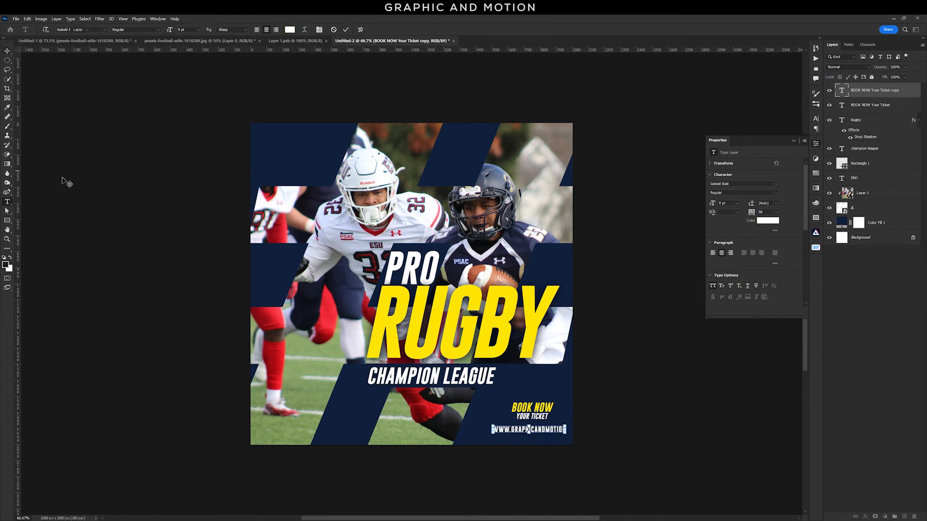
click(39, 126)
drag(541, 433, 535, 433)
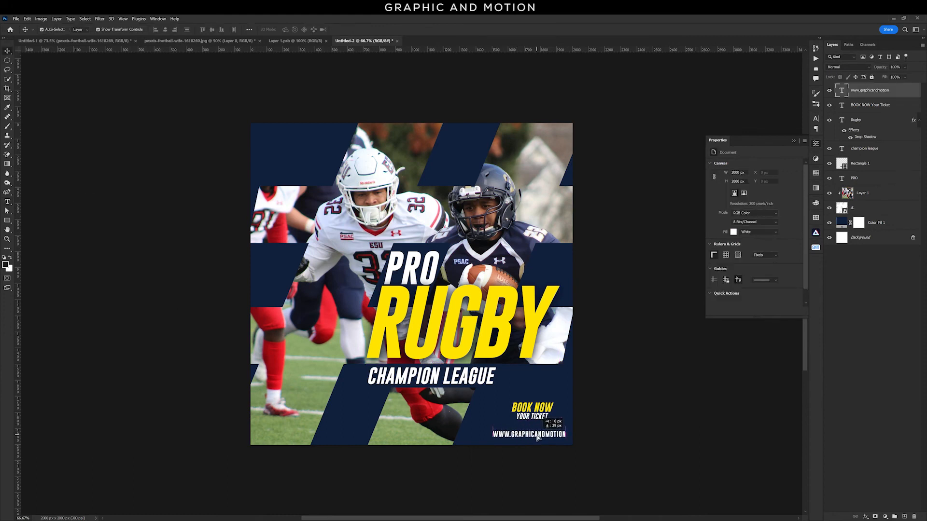
Bring the rugby logo from Layer 1.psb into the poster and place it in the upper-left navy area.
click(295, 40)
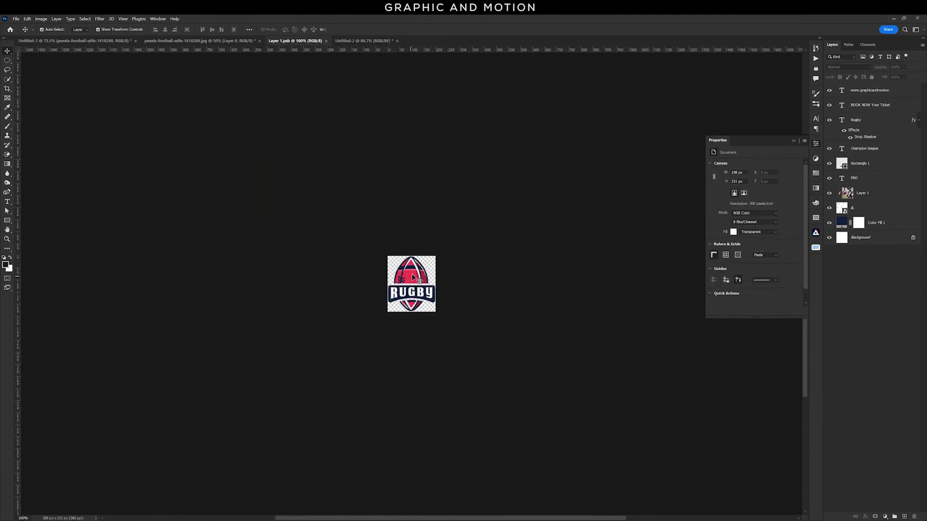
drag(417, 290, 287, 156)
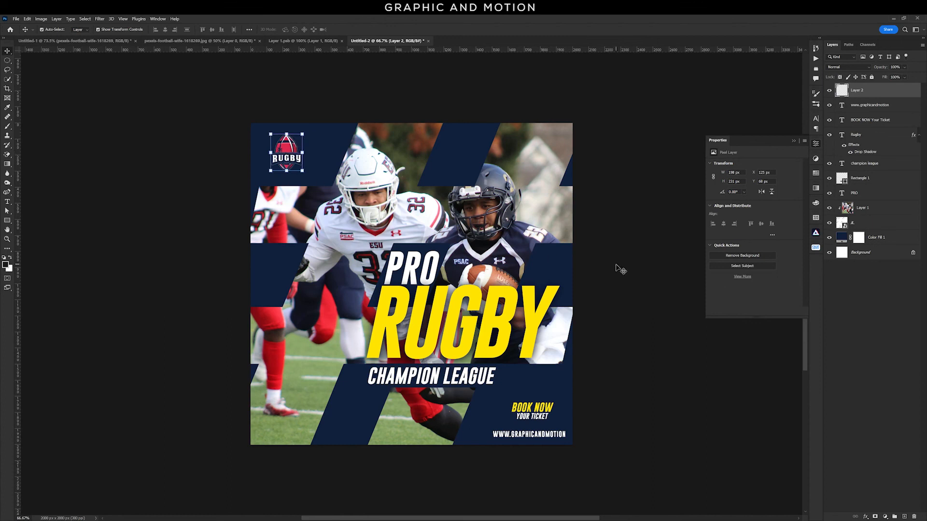
click(617, 269)
Nudge the web address slightly up toward the ticket text and deselect it.
drag(536, 436, 536, 431)
click(631, 441)
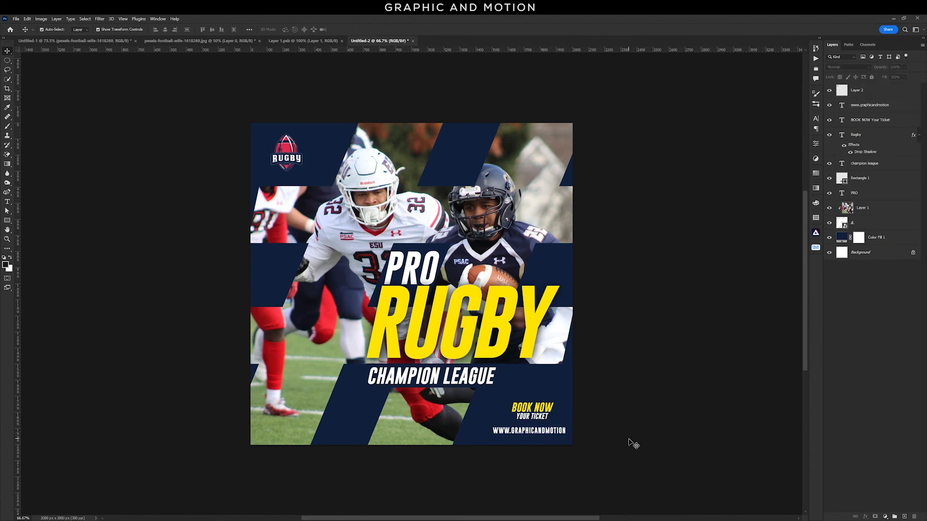